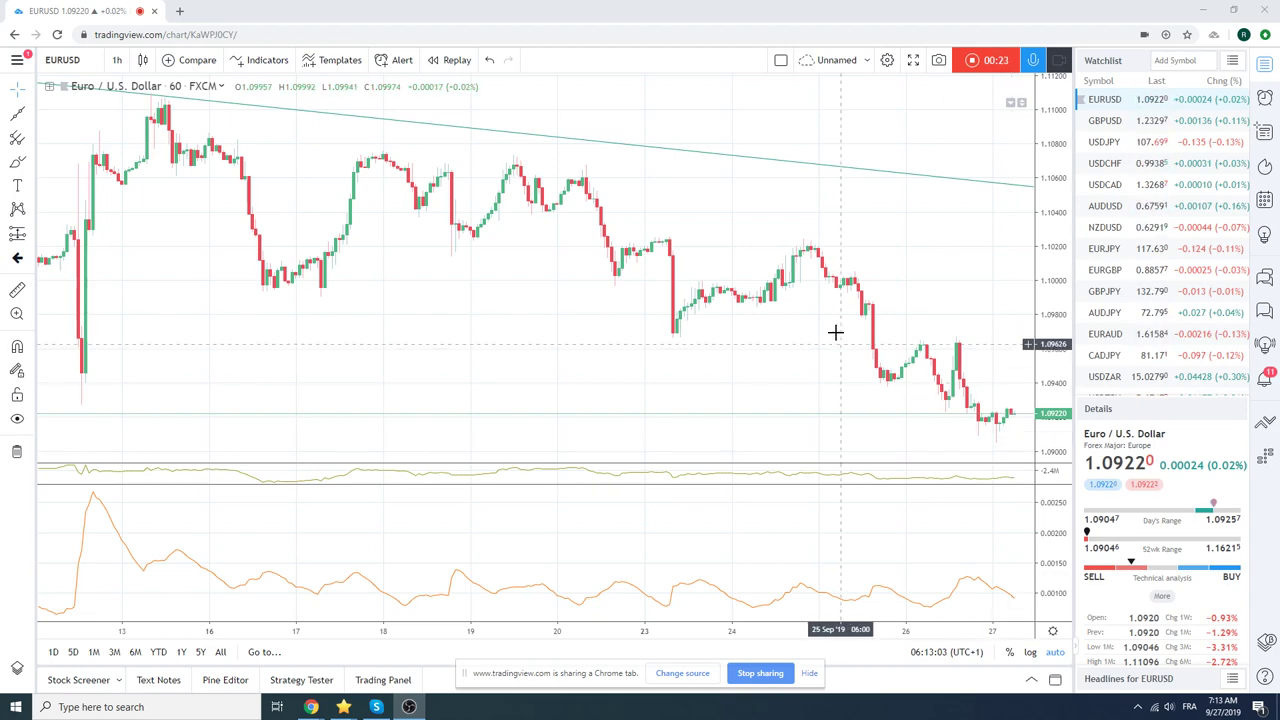
Review the USDCHF chart from the watchlist, then switch the chart to USDJPY
scroll(846, 330, down, 5)
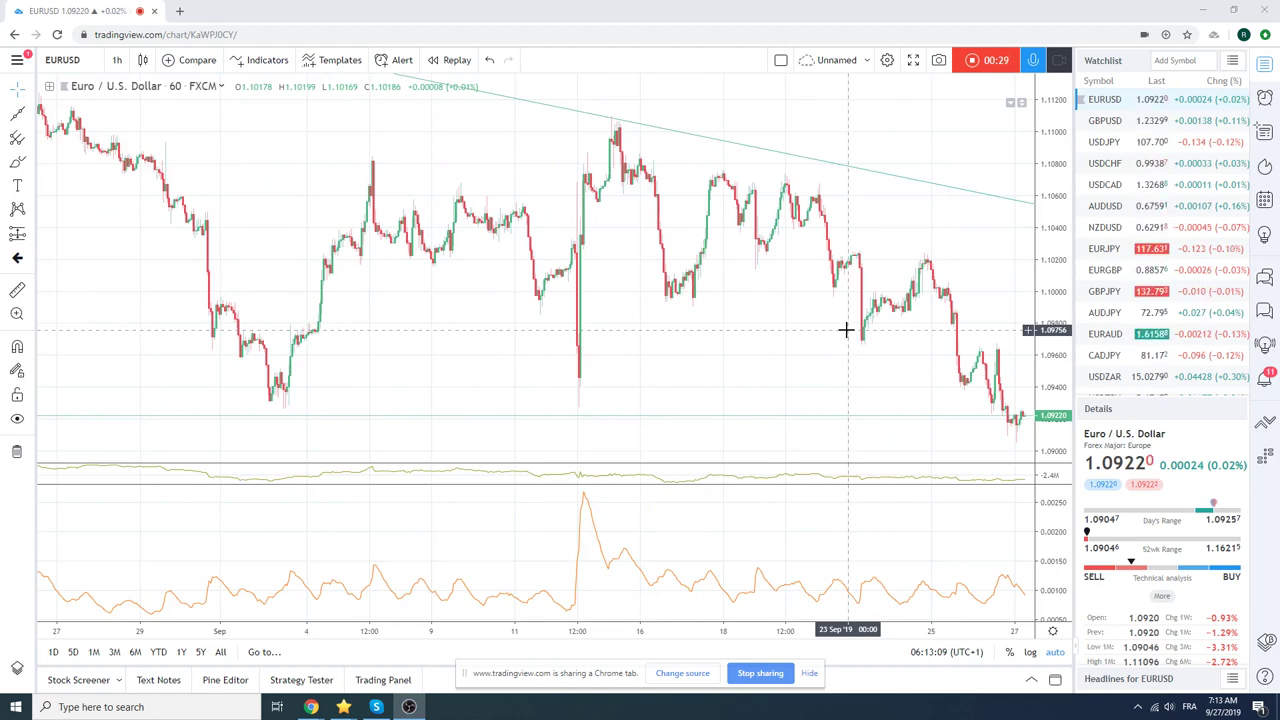
scroll(625, 329, up, 3)
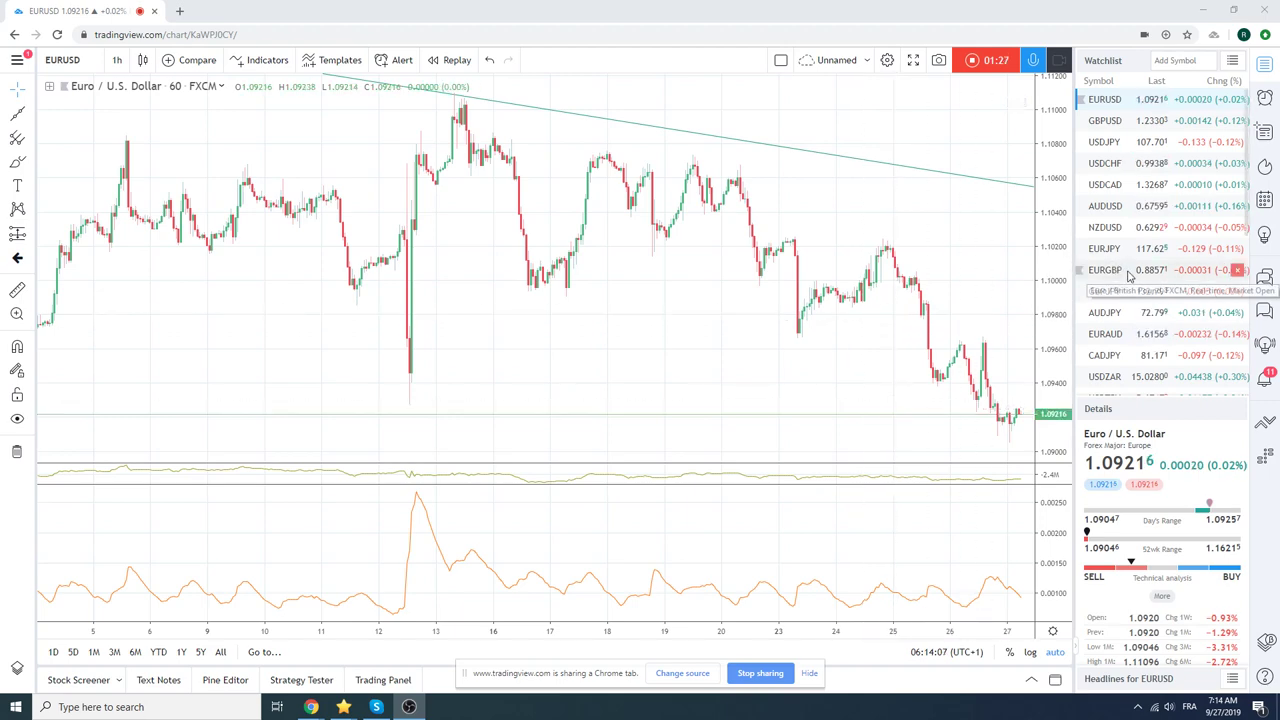
click(1115, 168)
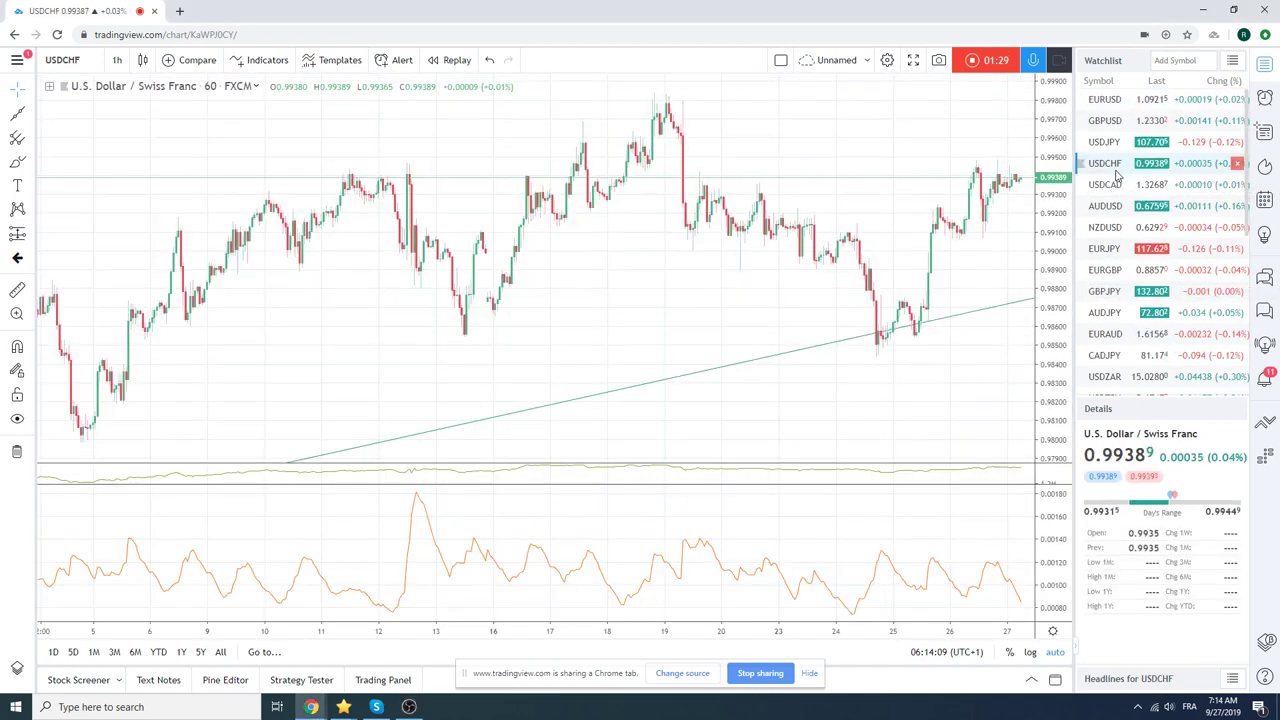
scroll(882, 300, up, 2)
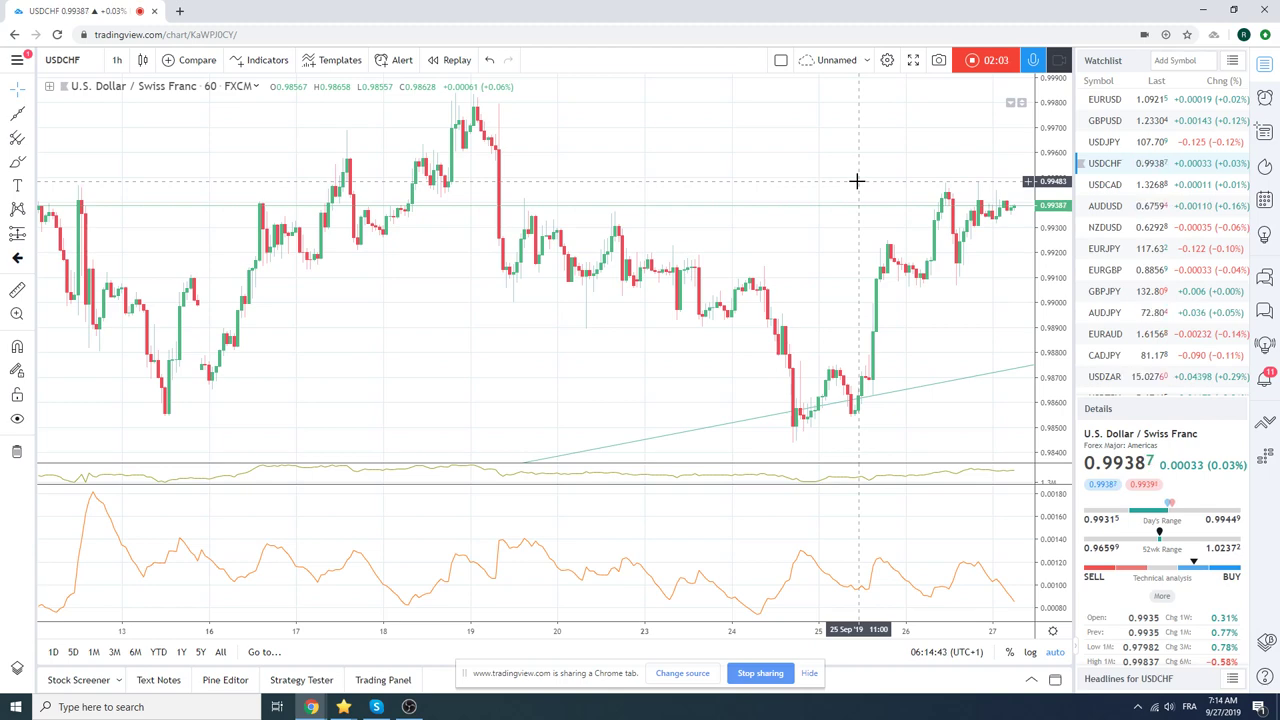
click(1108, 146)
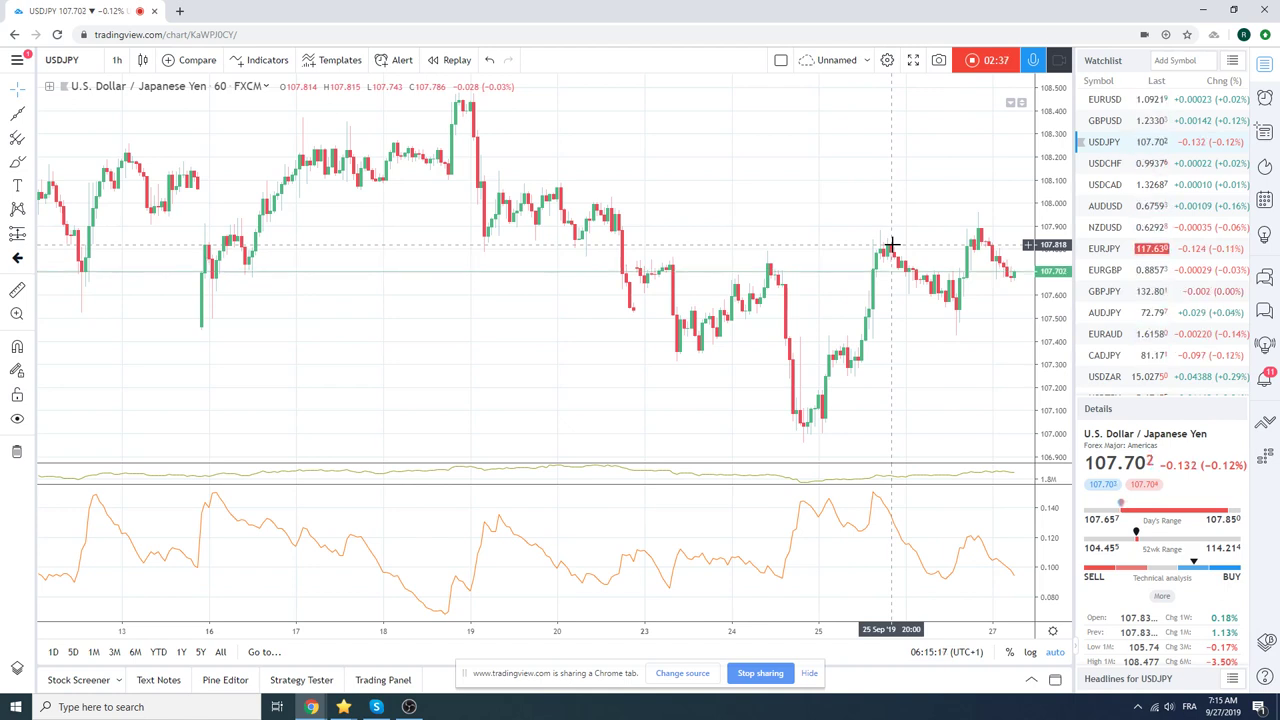
Load the ES1! S&P 500 E-mini futures chart from lower in the watchlist
scroll(1100, 350, down, 2)
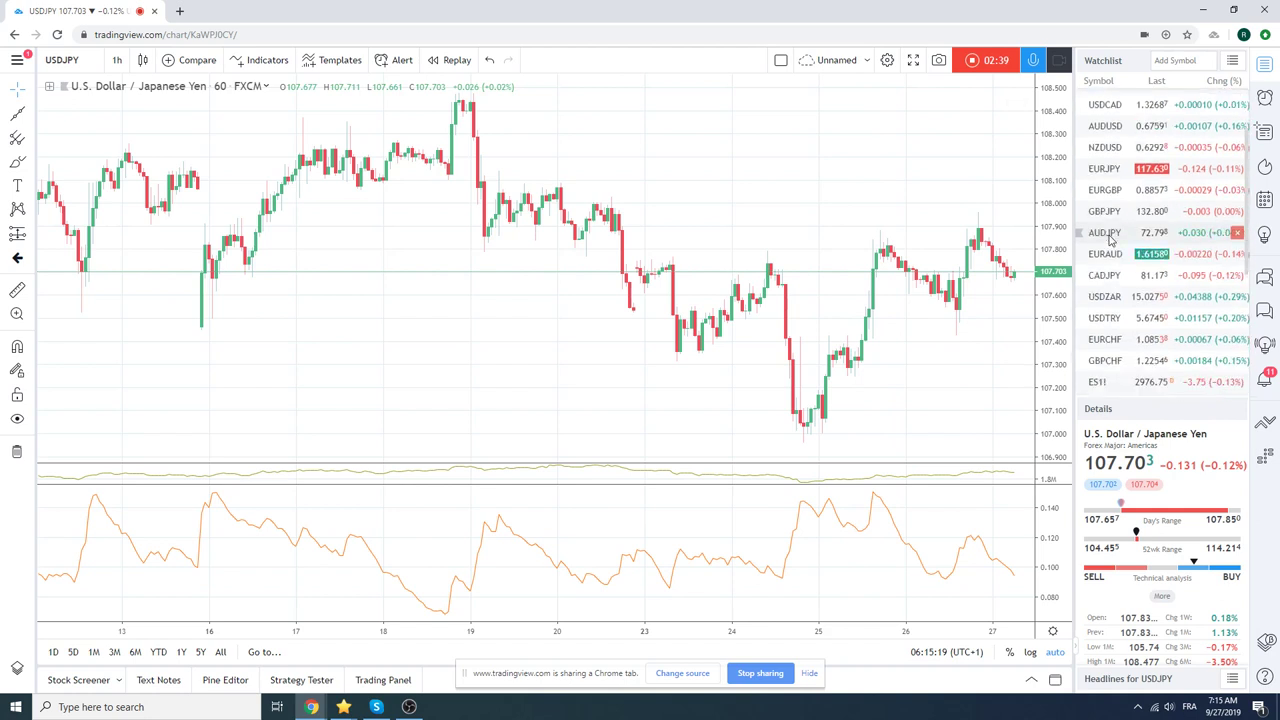
click(1097, 381)
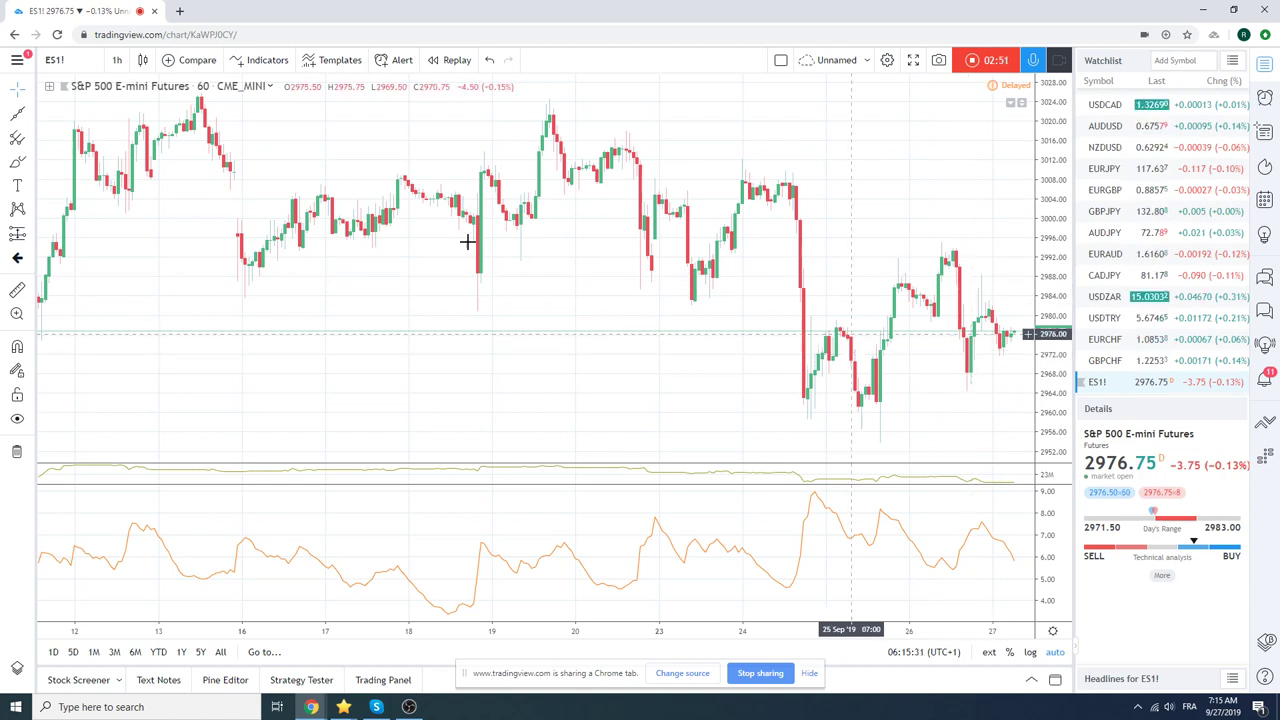
Change the ES1! chart interval from 1 hour to 1 day
click(115, 63)
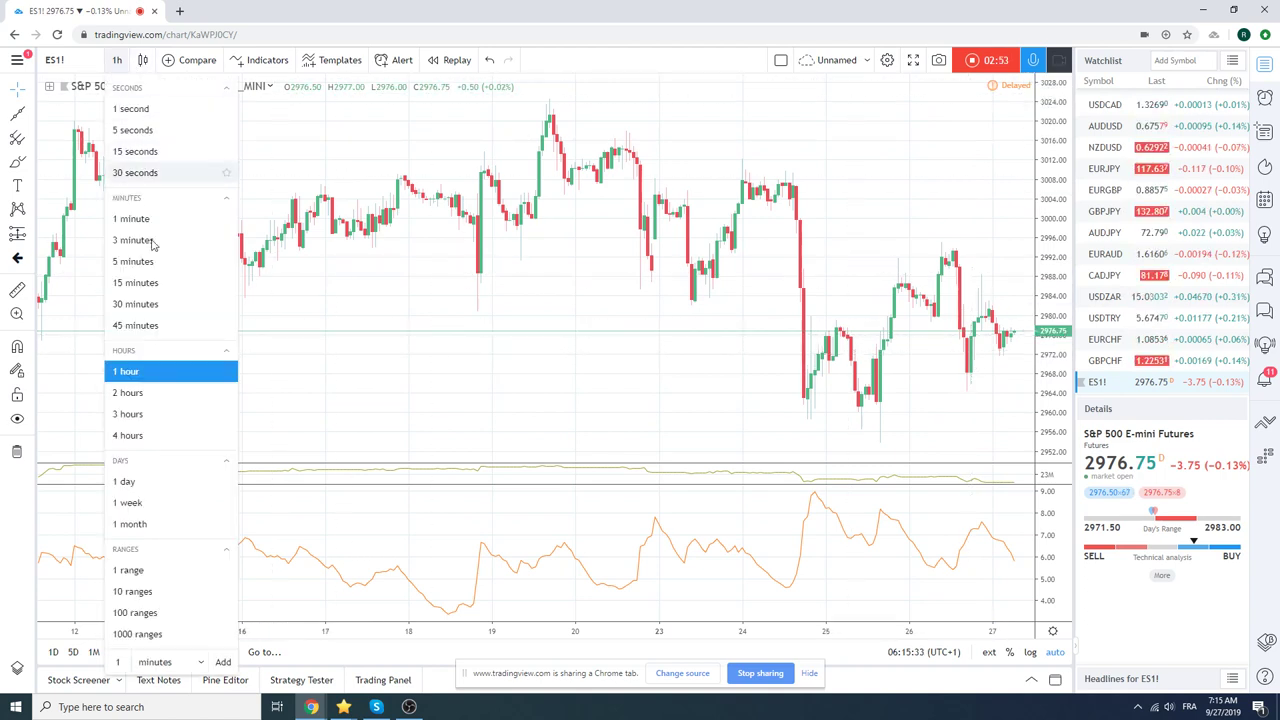
click(170, 485)
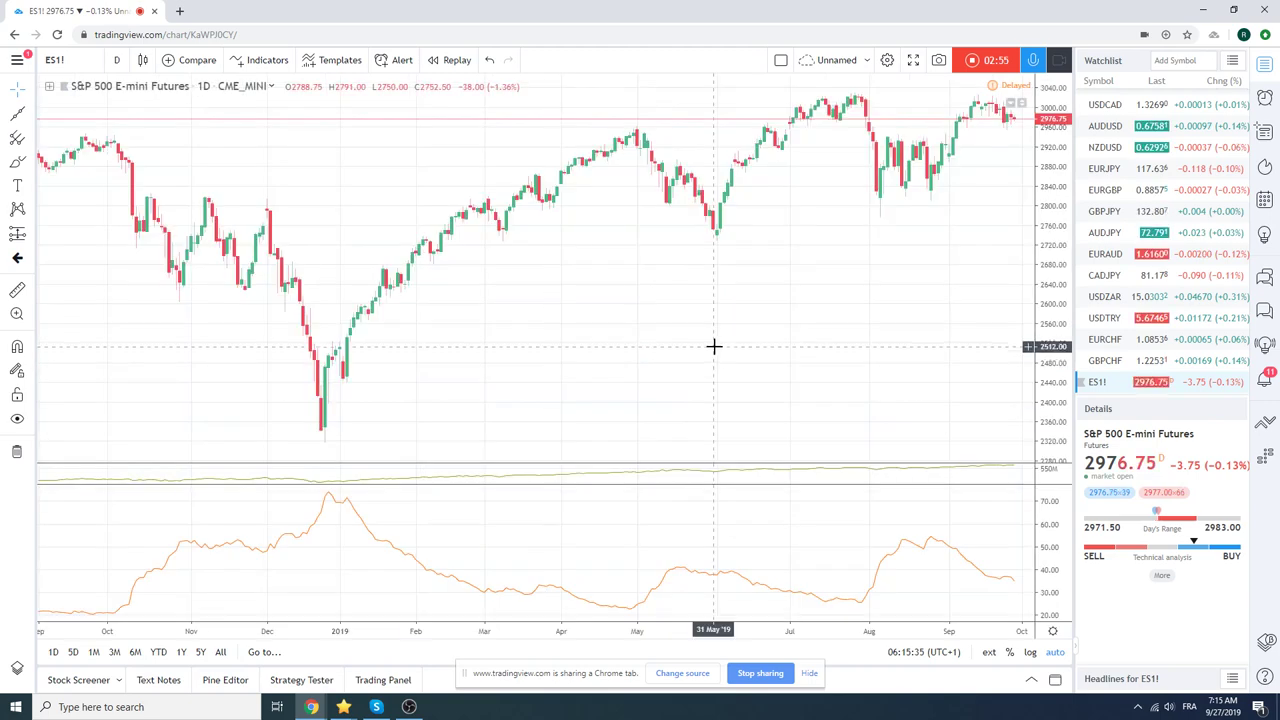
scroll(714, 345, up, 2)
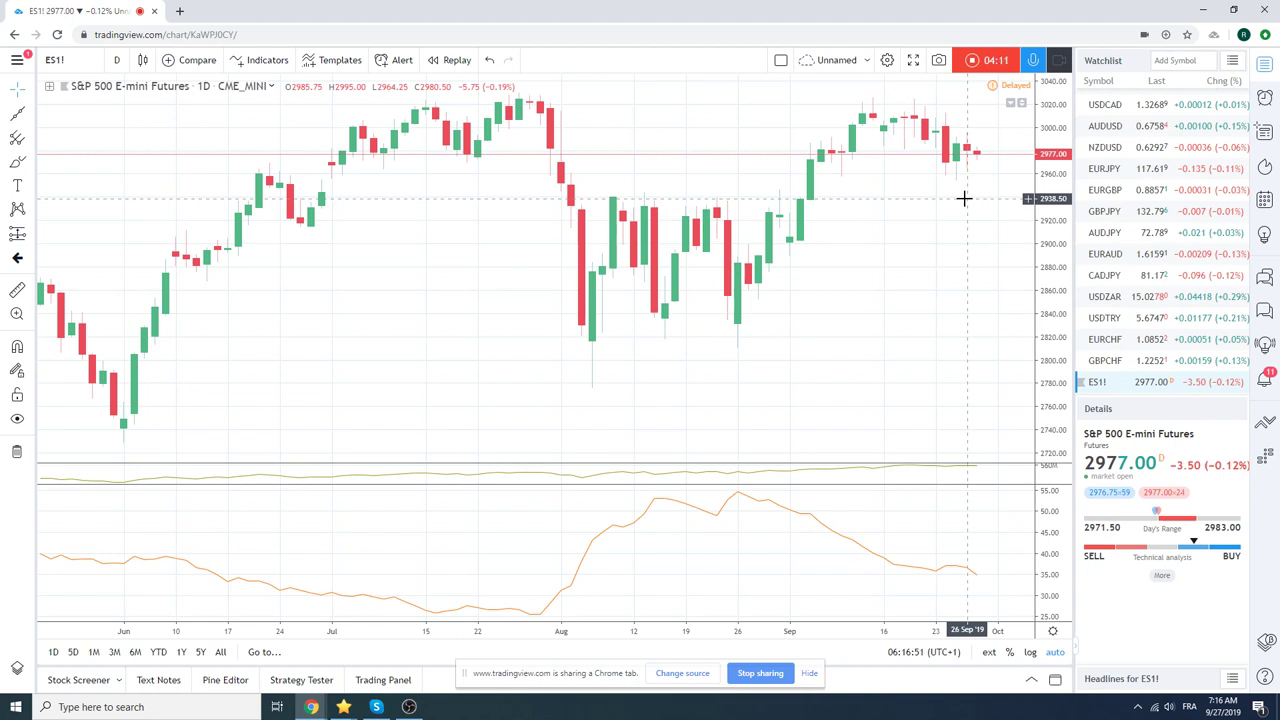
Load the USDCAD daily chart and scroll the watchlist down to the futures and yields
click(1106, 112)
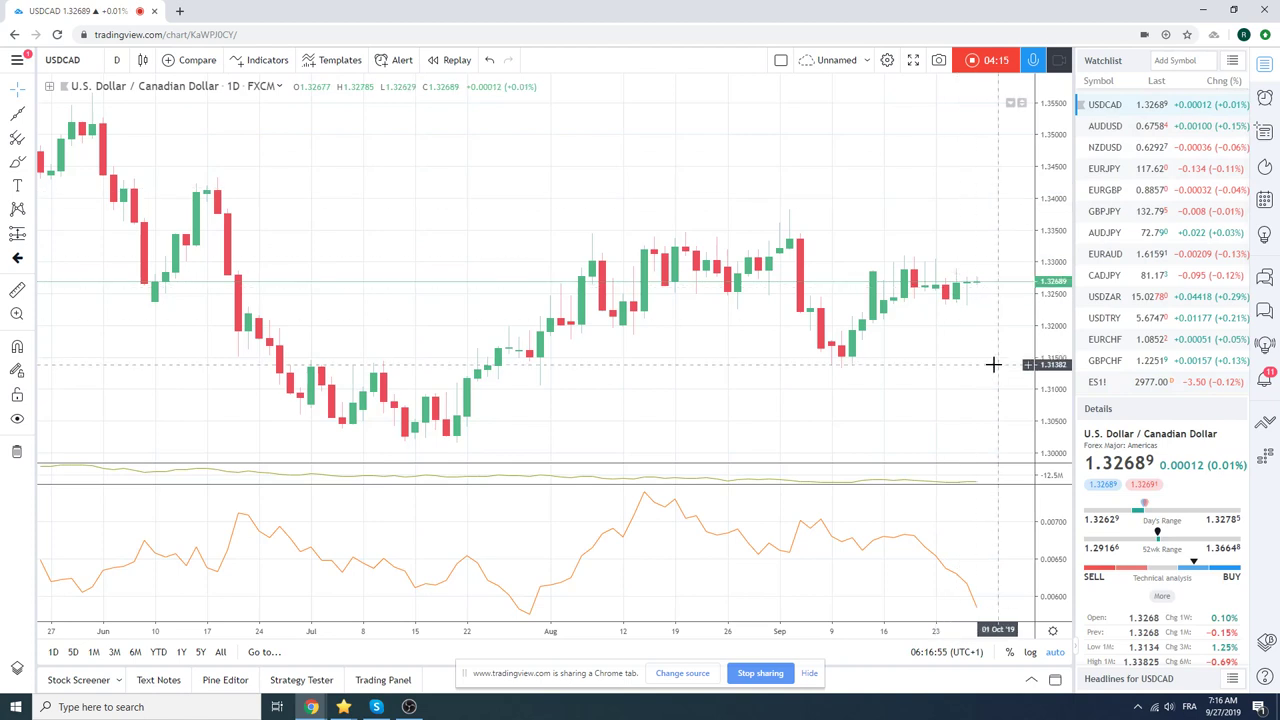
scroll(993, 365, down, 1)
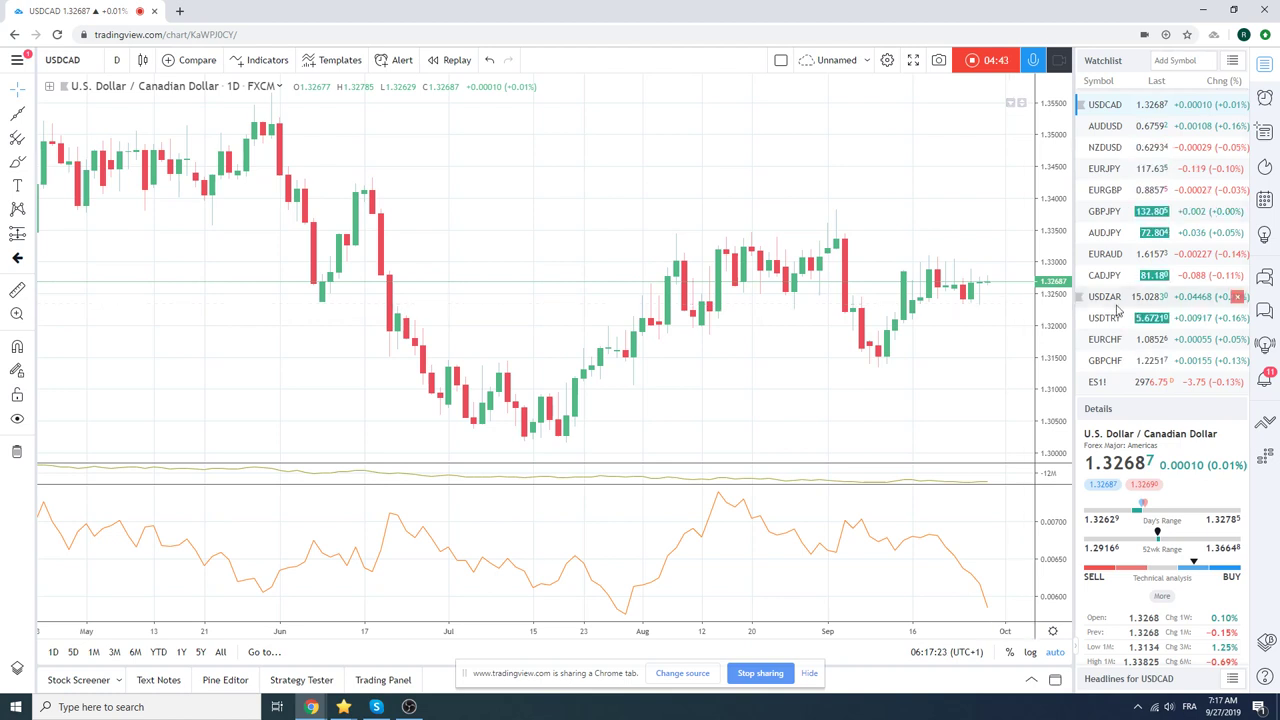
scroll(1130, 310, down, 1)
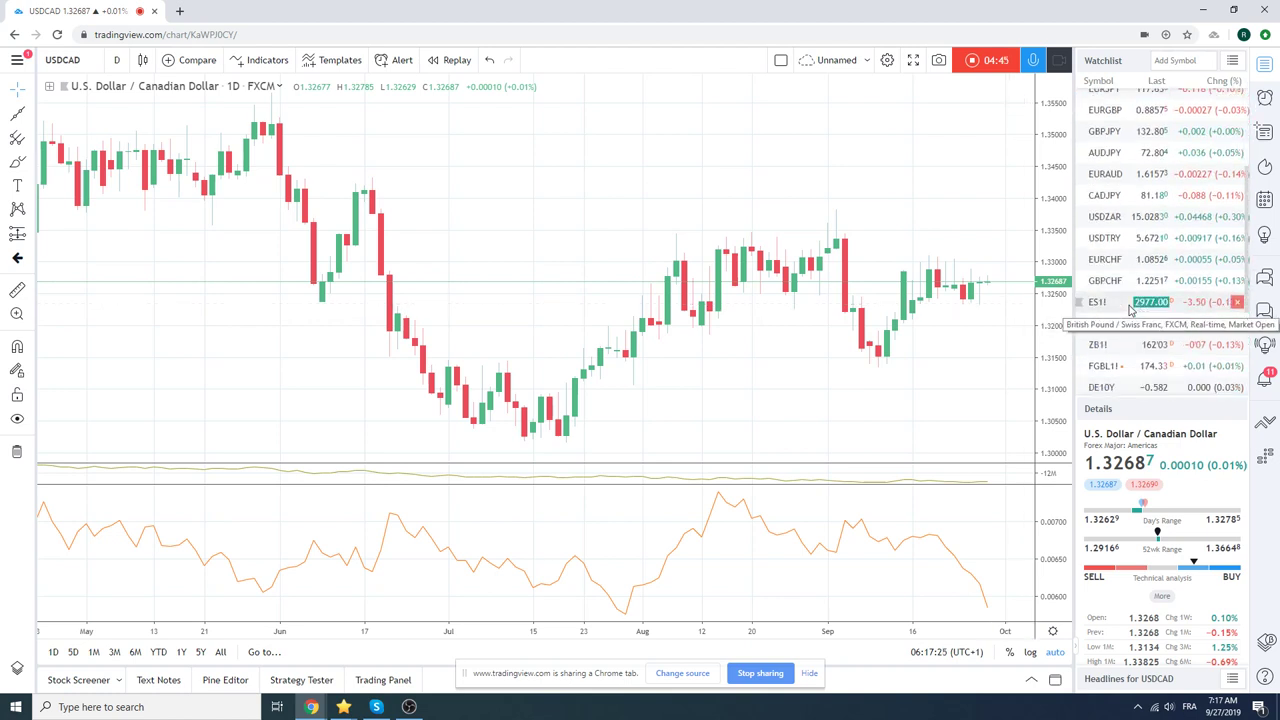
scroll(1113, 363, down, 1)
Check the Euro Bund futures (FGBL1!) chart, then switch to the DE10Y yield chart
click(1105, 365)
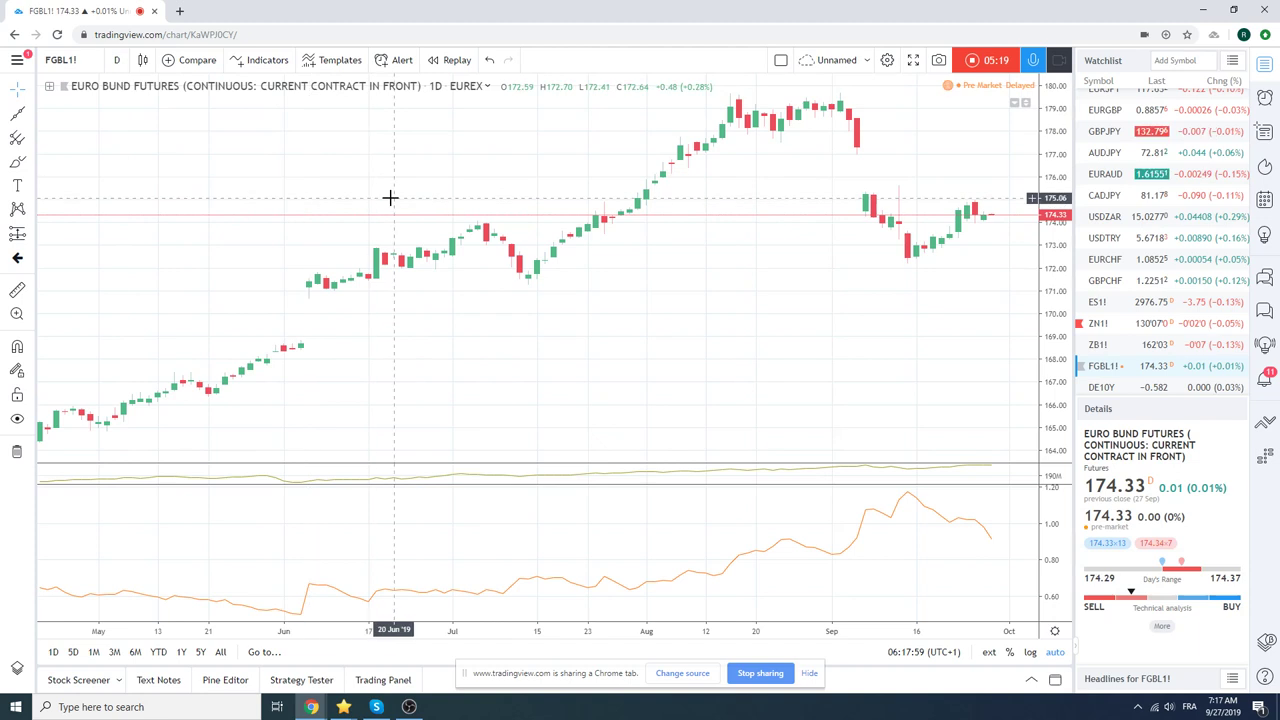
scroll(389, 197, up, 1)
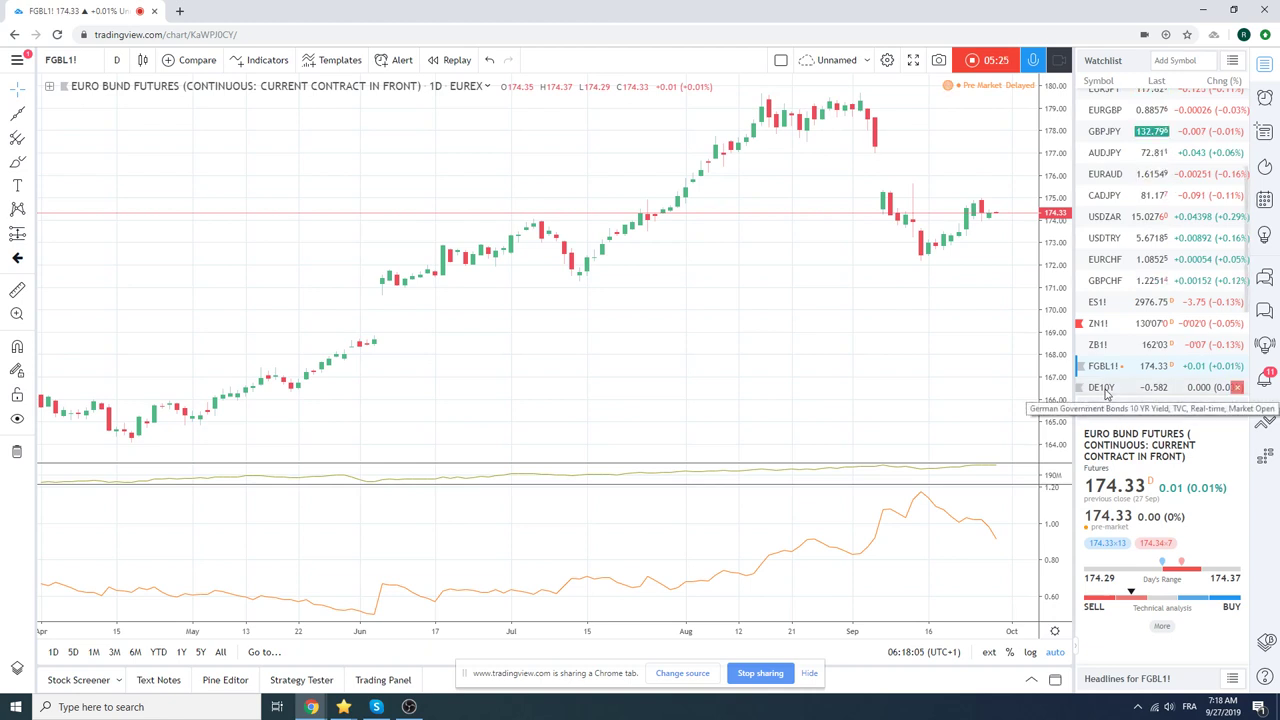
click(1104, 388)
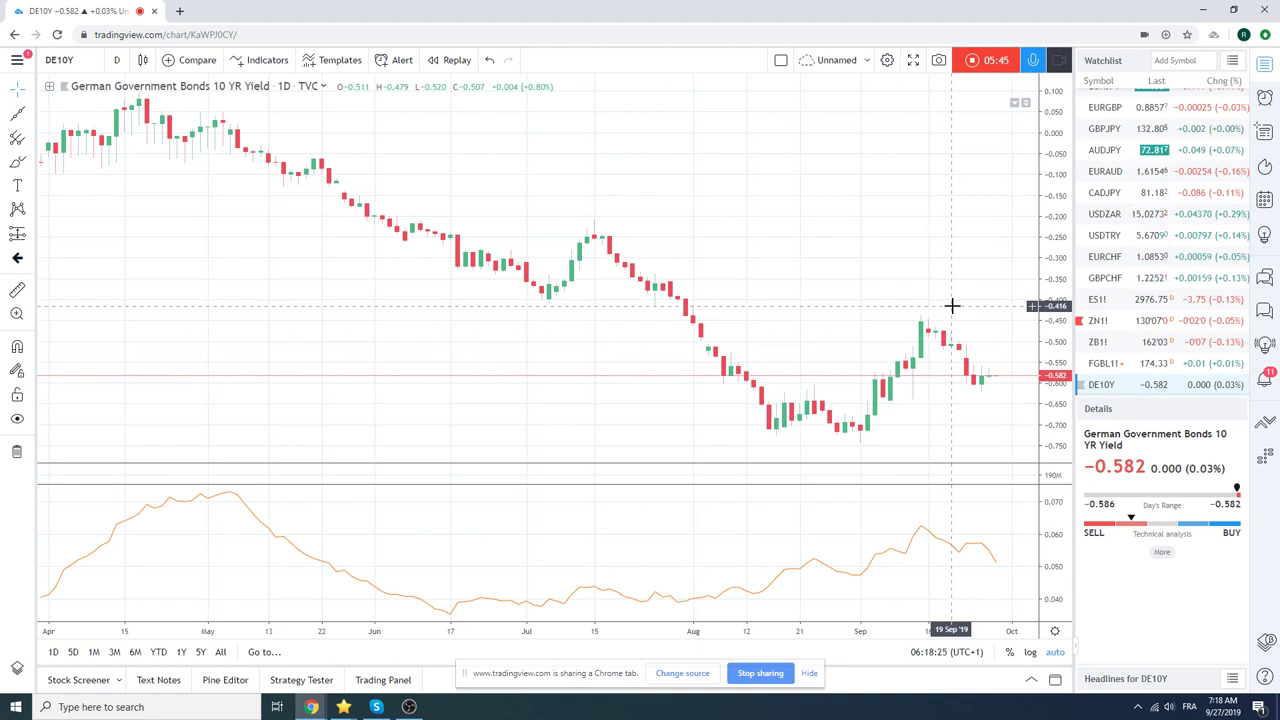
Load the GBPCHF daily chart from the watchlist
click(1105, 278)
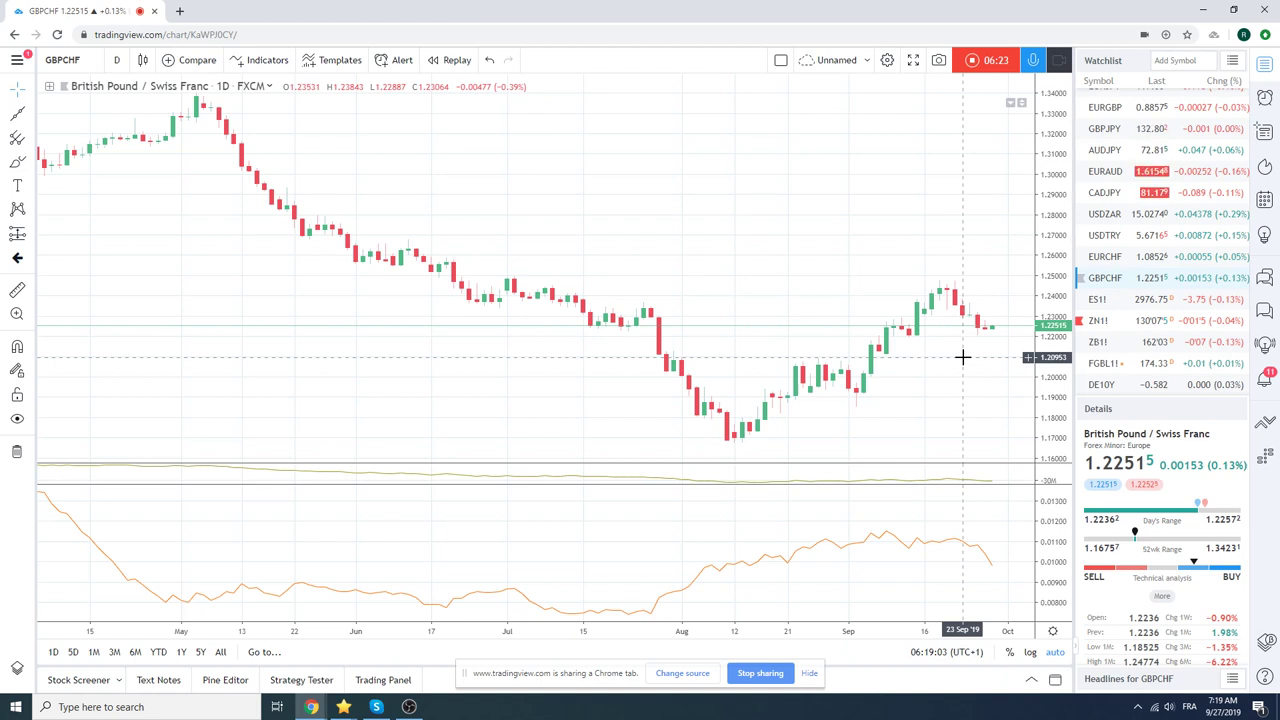
Load the EURAUD daily chart and scroll the watchlist down and back up
click(1119, 175)
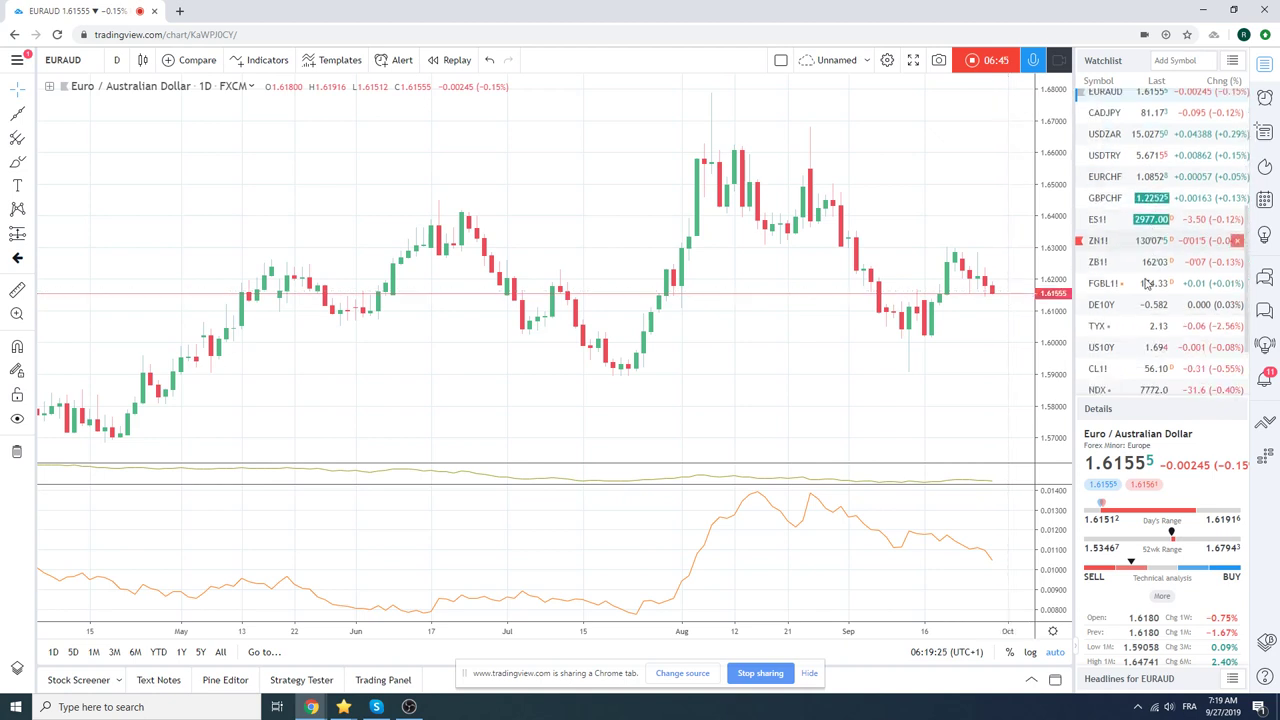
scroll(1140, 285, down, 1)
scroll(1147, 284, up, 3)
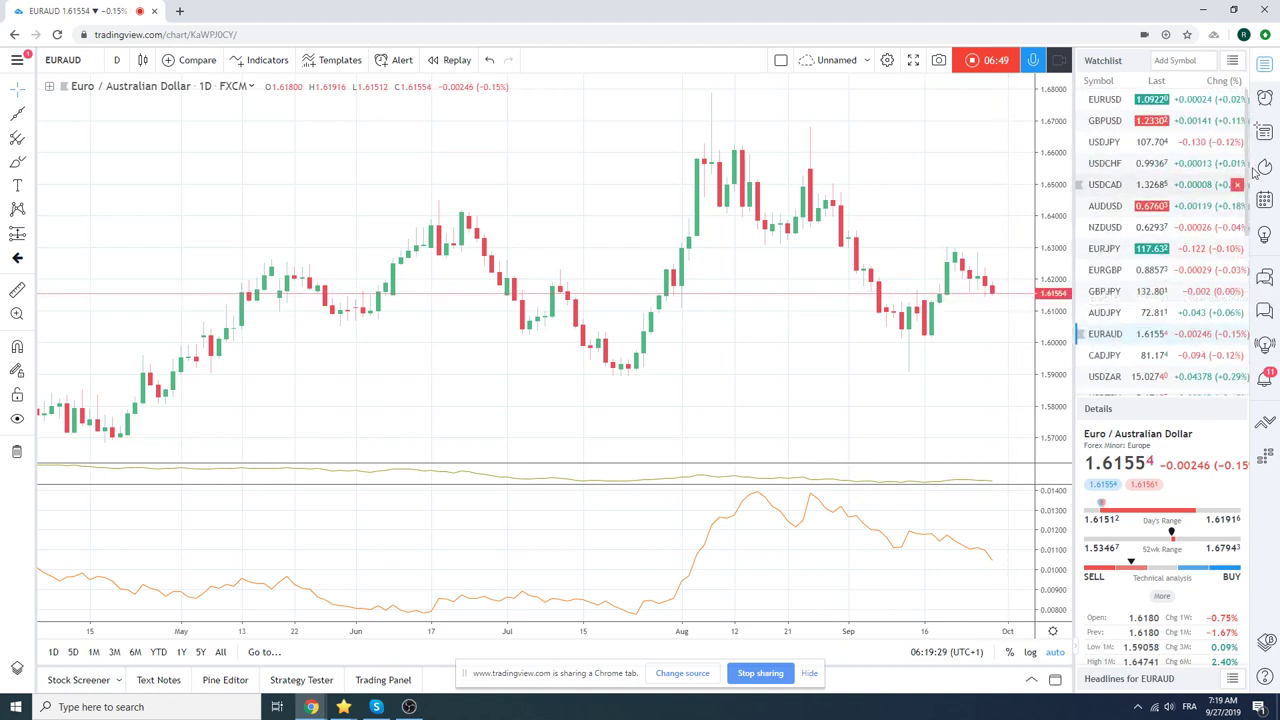
Open the calendar side panel and browse the economic events, including French CPI
click(1264, 201)
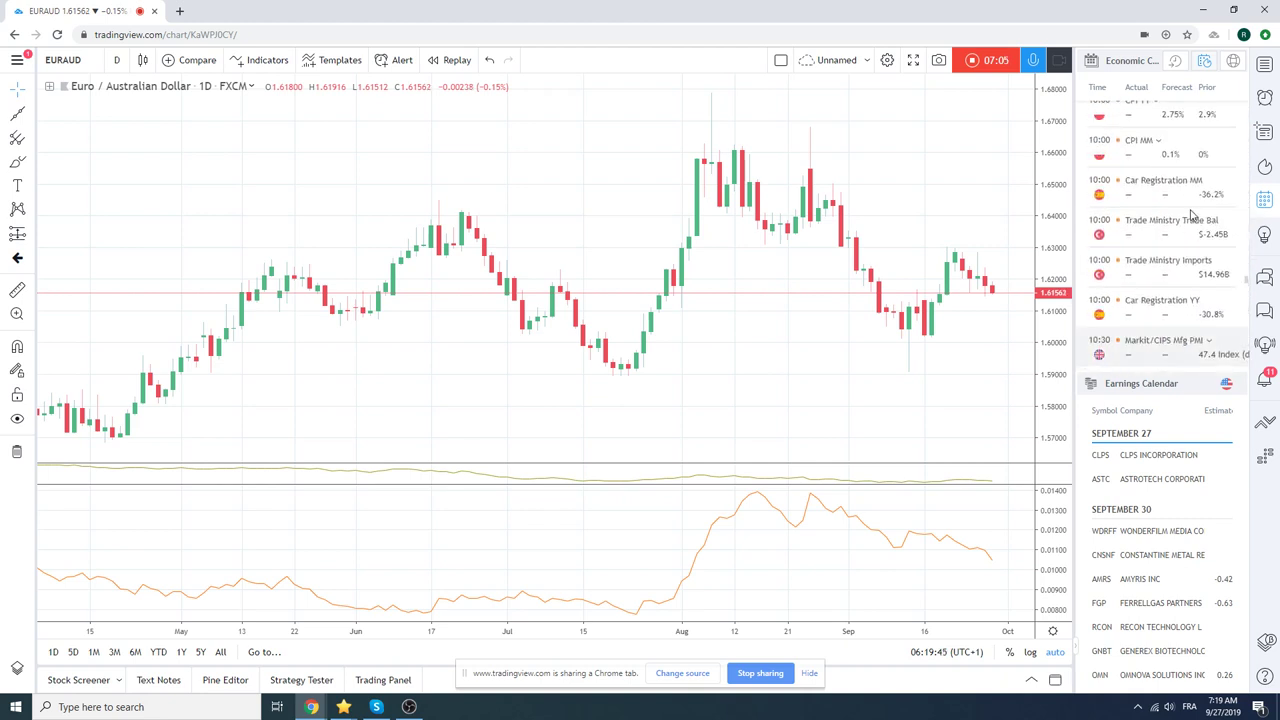
scroll(1192, 215, up, 2)
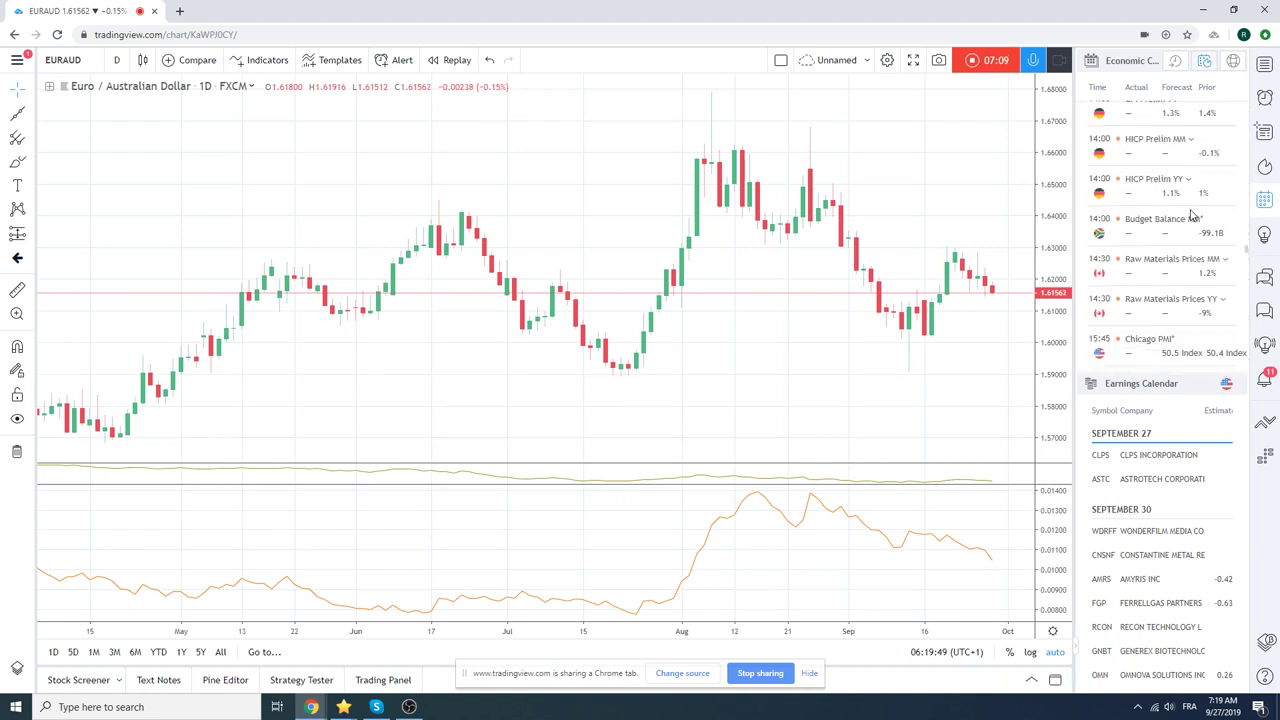
scroll(1192, 215, up, 3)
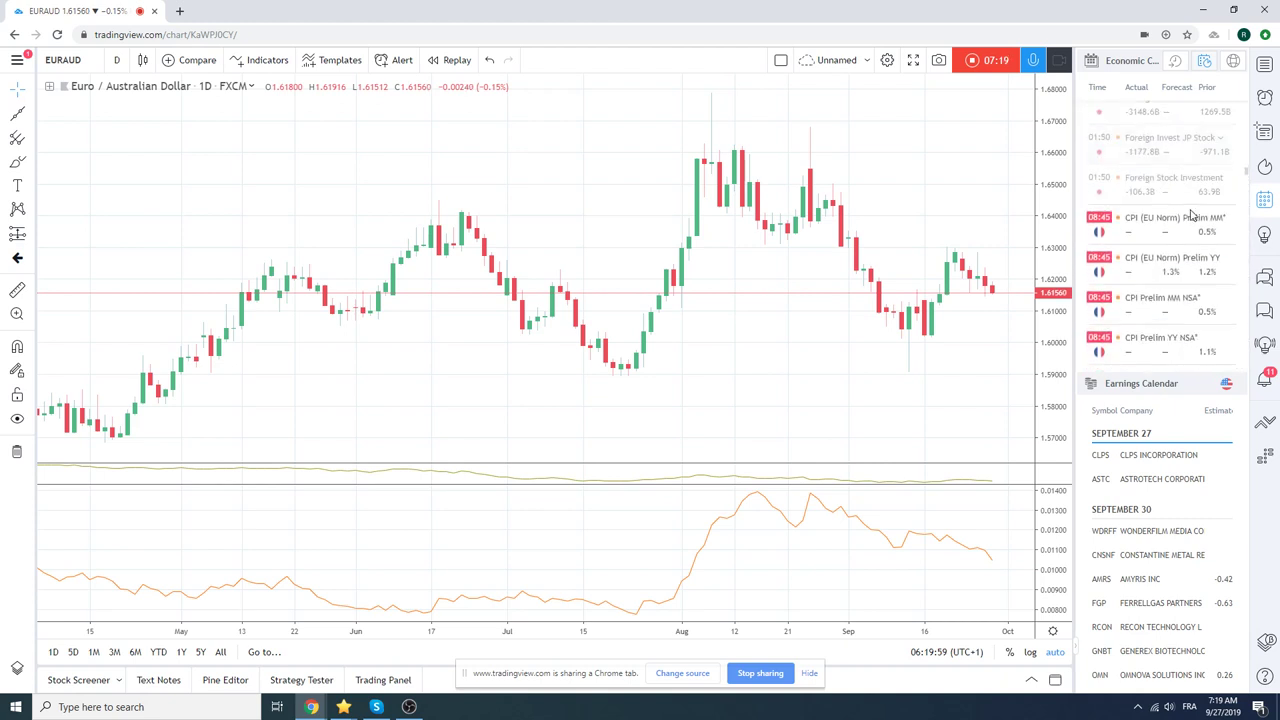
scroll(1192, 215, down, 3)
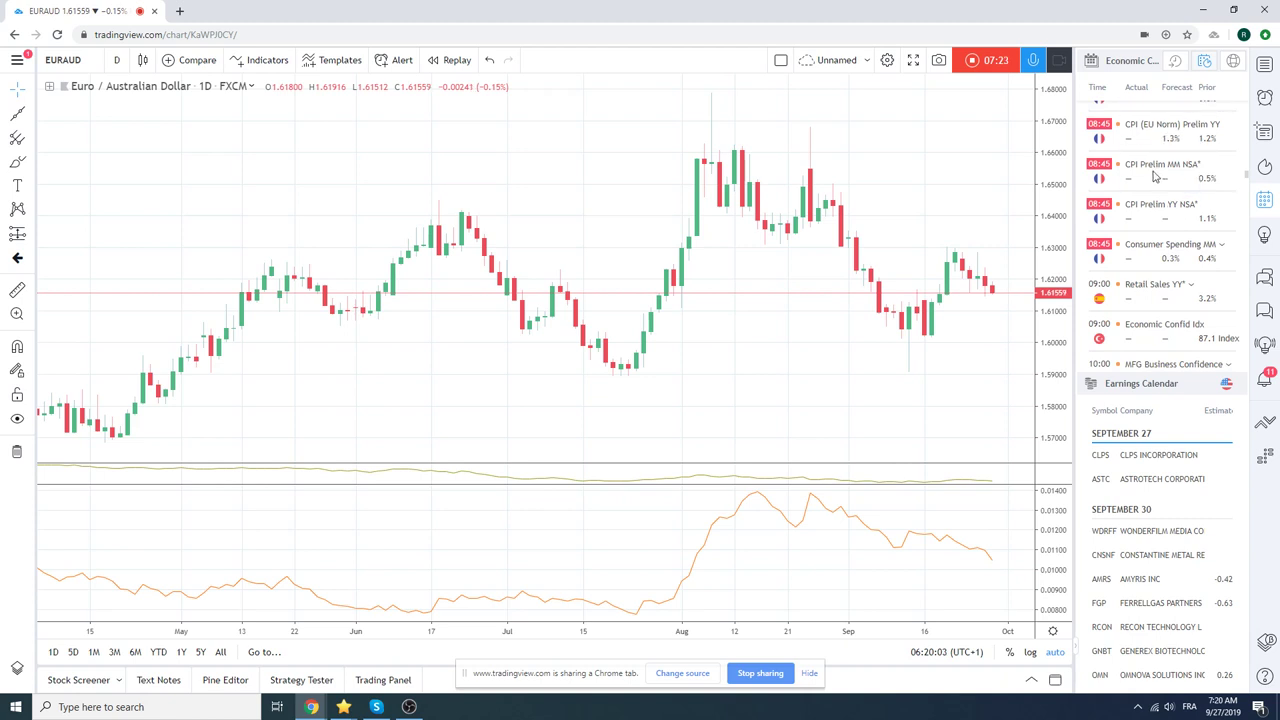
scroll(1155, 177, down, 1)
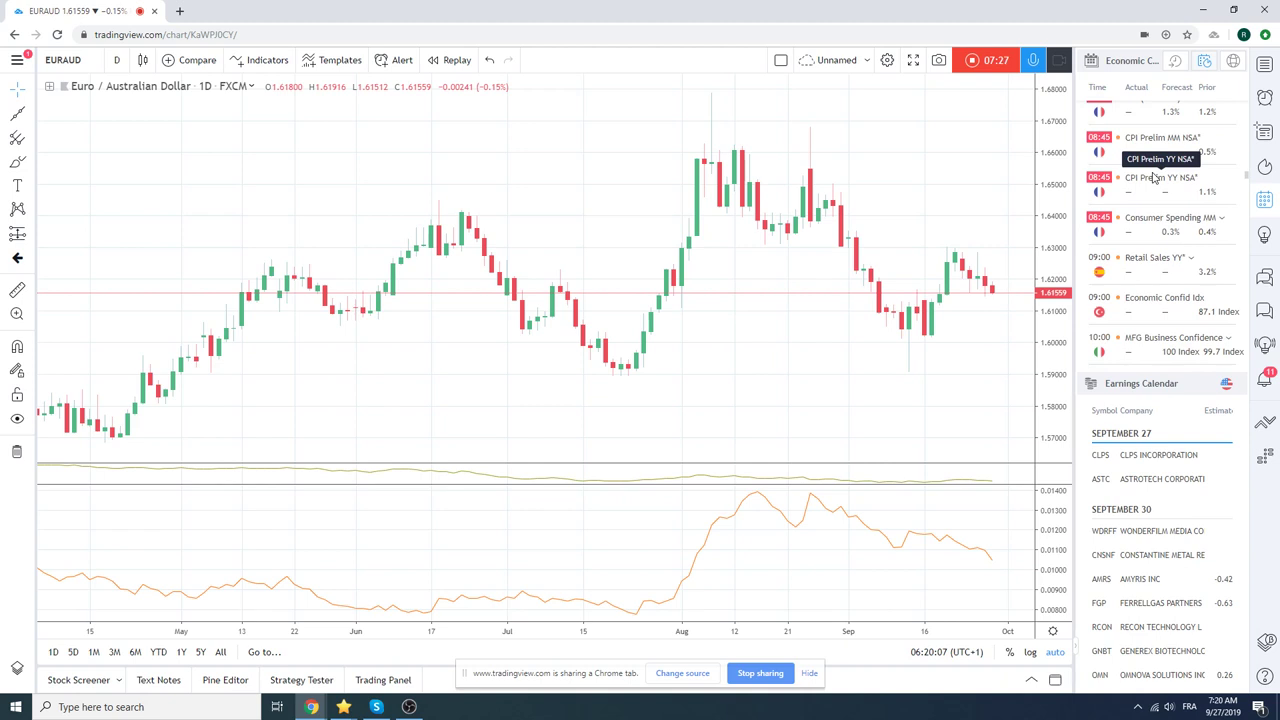
scroll(1155, 177, down, 2)
scroll(1150, 181, down, 1)
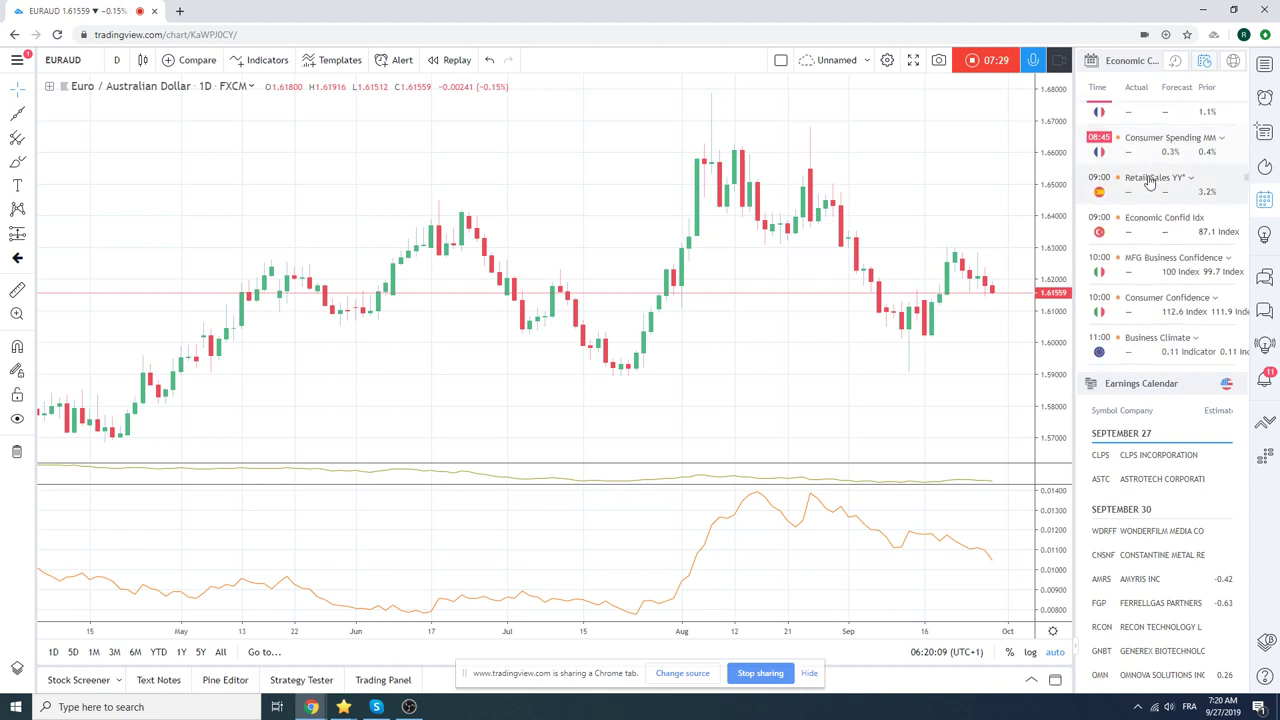
scroll(1150, 181, down, 2)
scroll(1150, 181, down, 4)
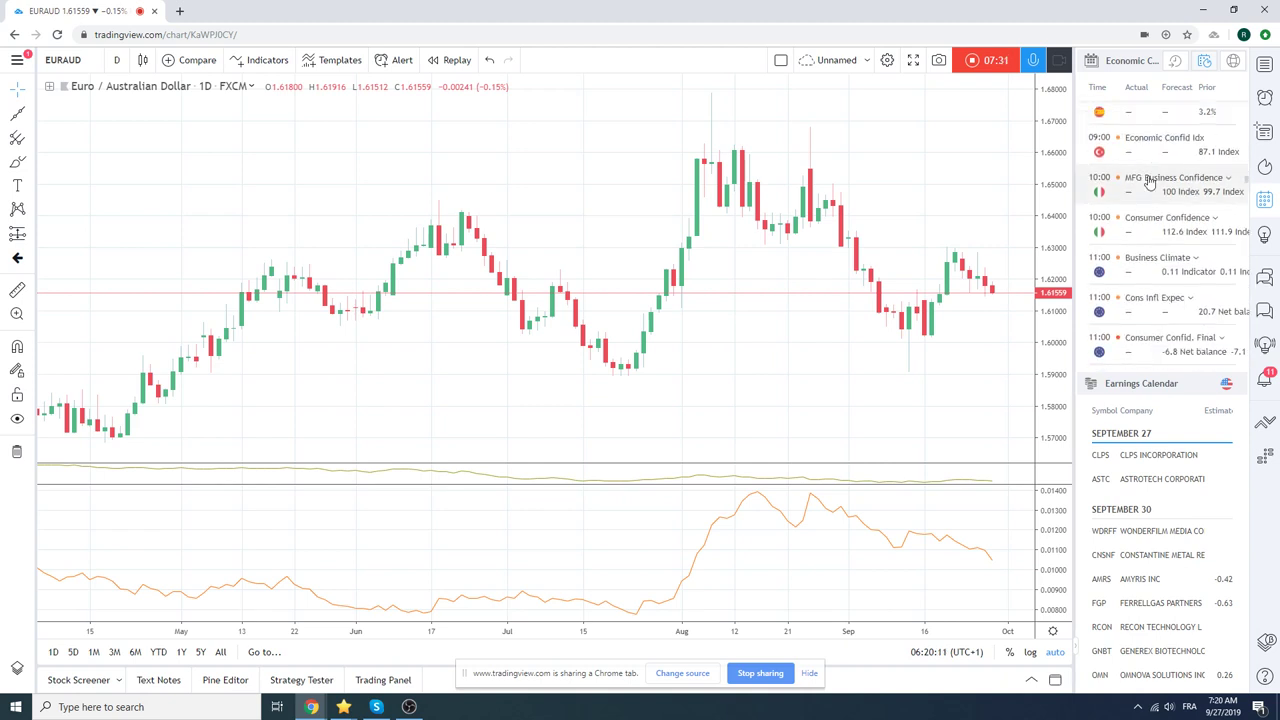
scroll(1150, 181, down, 7)
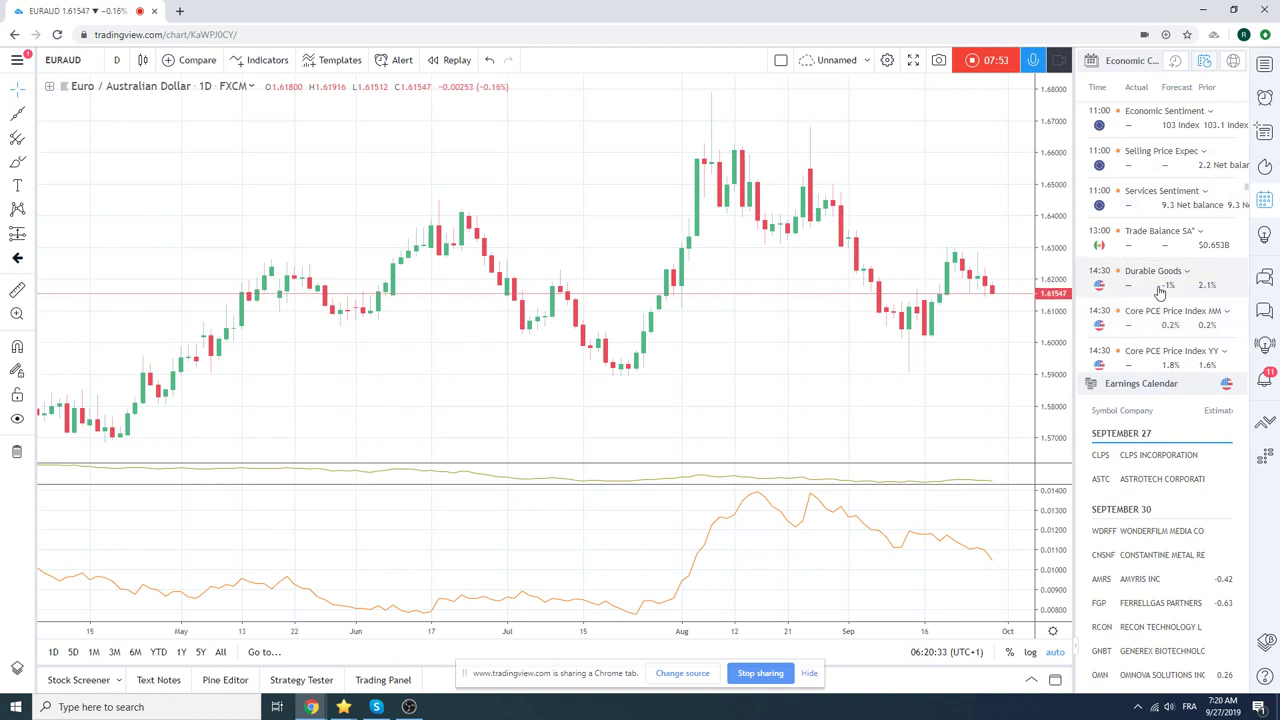
scroll(1160, 291, down, 1)
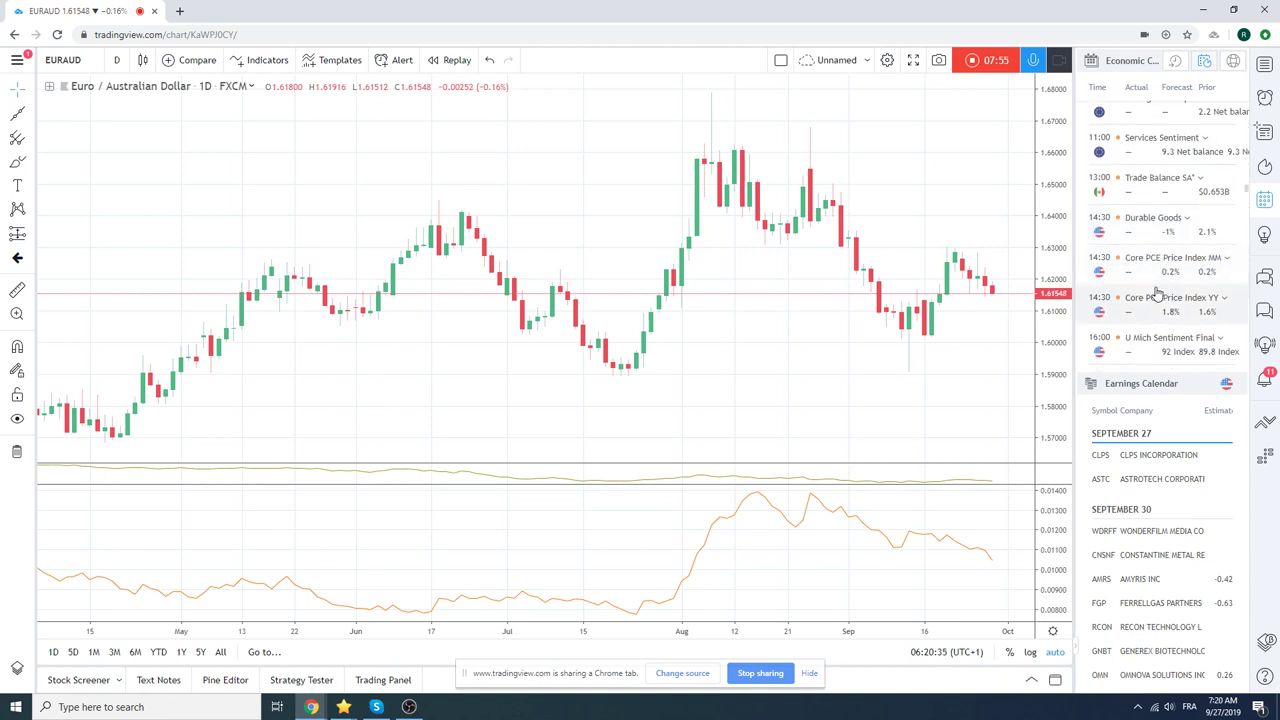
scroll(1157, 291, down, 2)
scroll(1157, 291, down, 1)
scroll(1157, 291, up, 2)
Return to the watchlist showing EURAUD at 1.61545, down 0.16%
click(1264, 64)
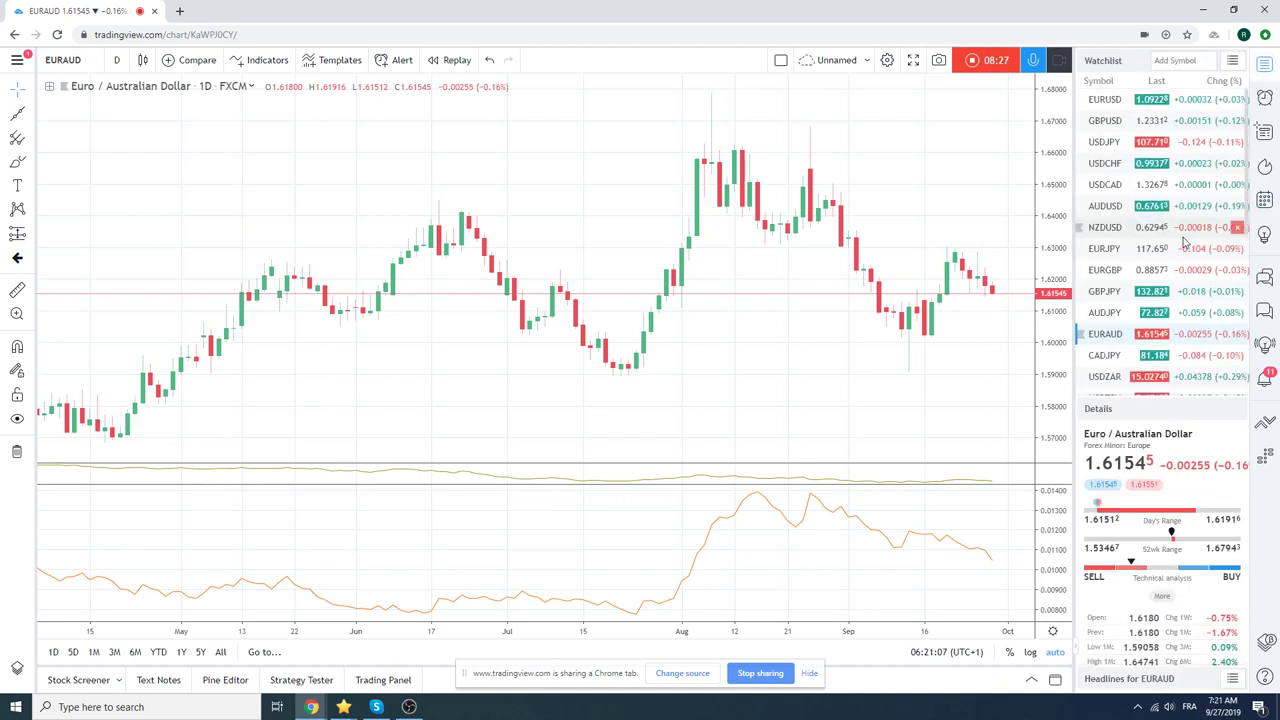